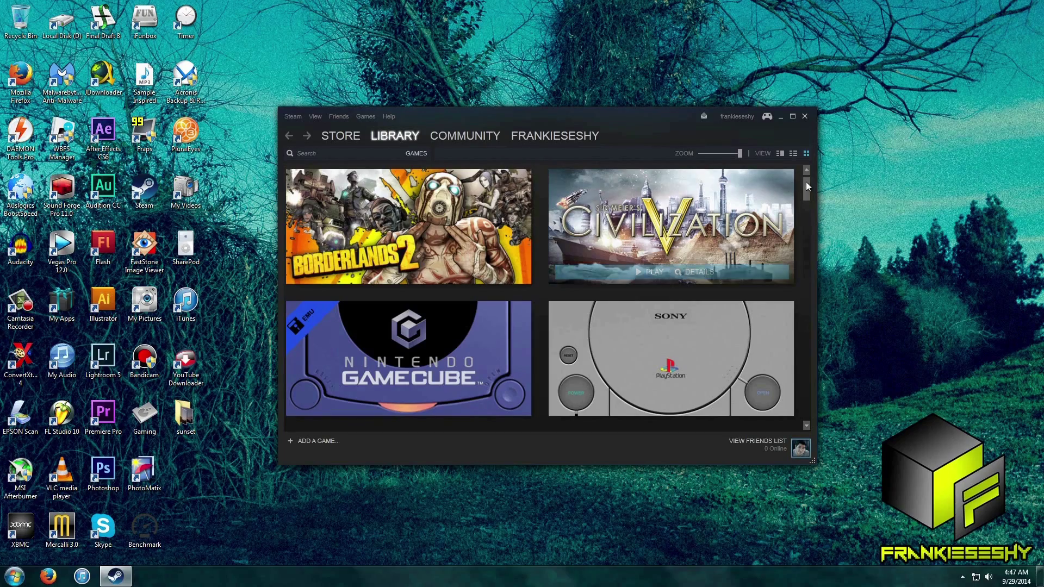
# Browse the Big Picture games, then start the Steam installer download from the Welcome to Steam page.
pyautogui.moveTo(805, 182); pyautogui.dragTo(804, 277)
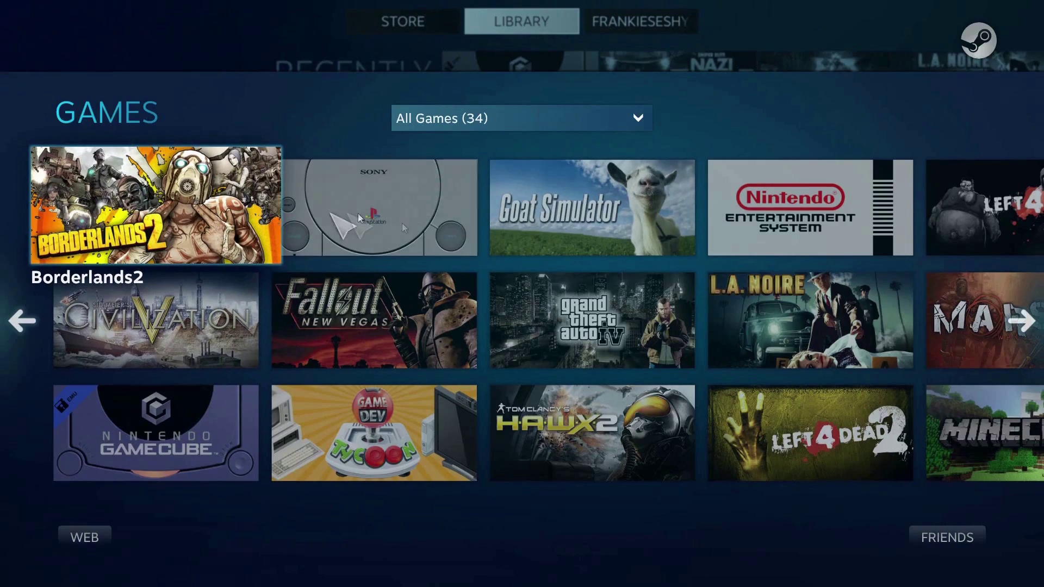
pyautogui.scroll(-5, 582, 358)
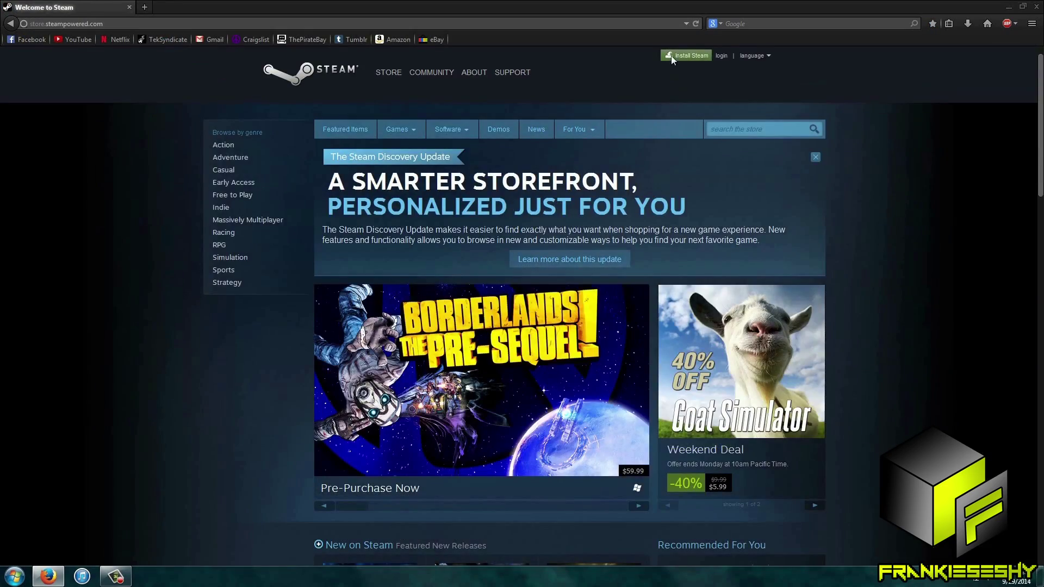
pyautogui.click(672, 56)
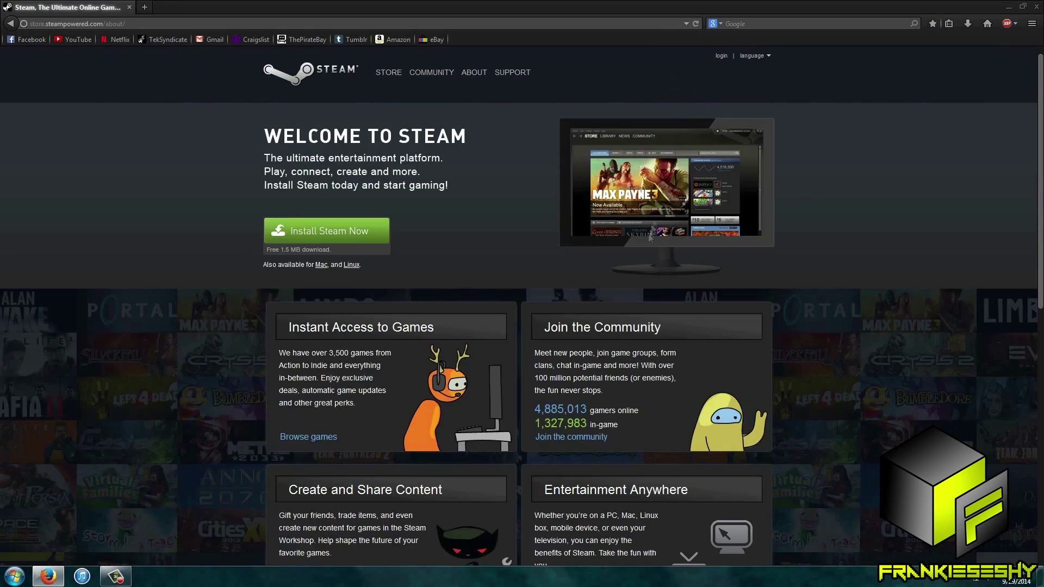
pyautogui.click(348, 234)
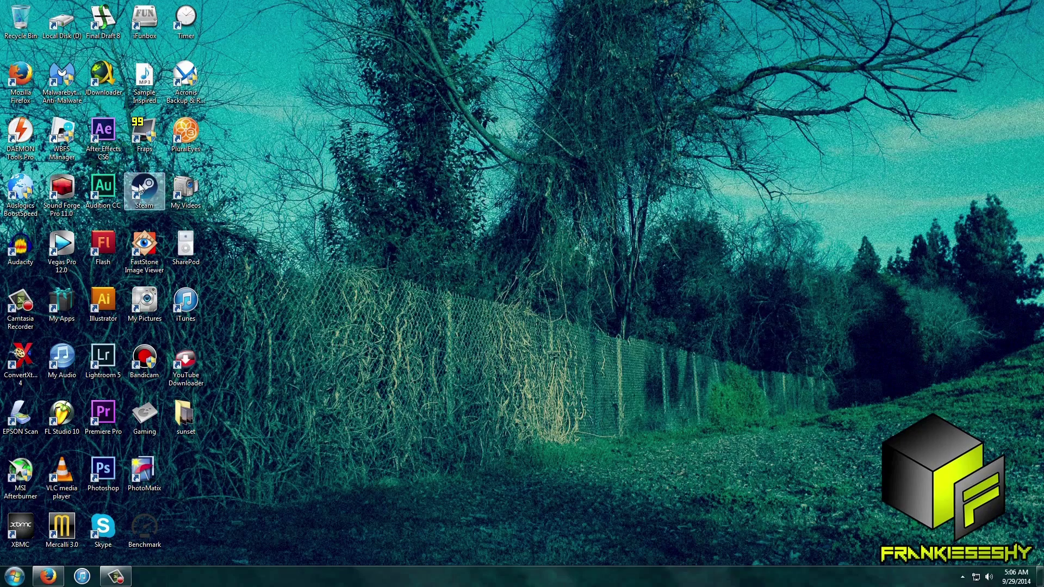
pyautogui.doubleClick(140, 188)
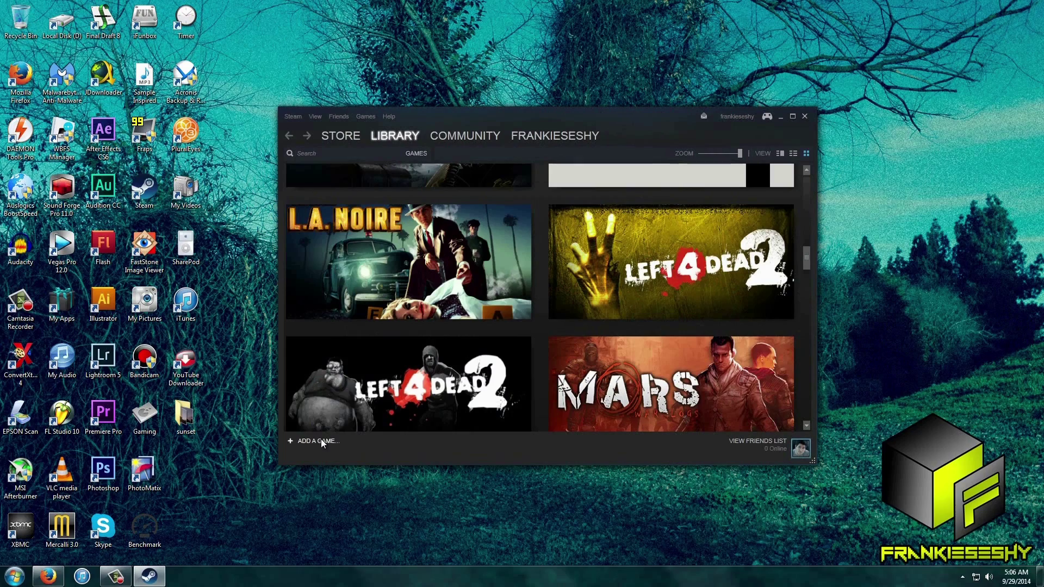
# Open Add a Non-Steam Game, scroll the program list, and browse for the launcher file.
pyautogui.click(320, 439)
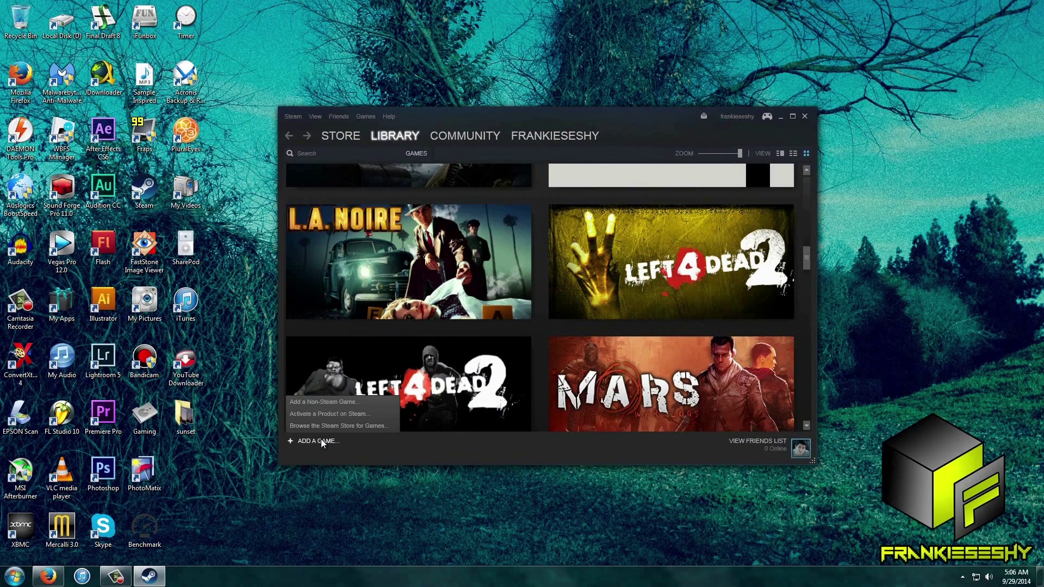
pyautogui.click(326, 402)
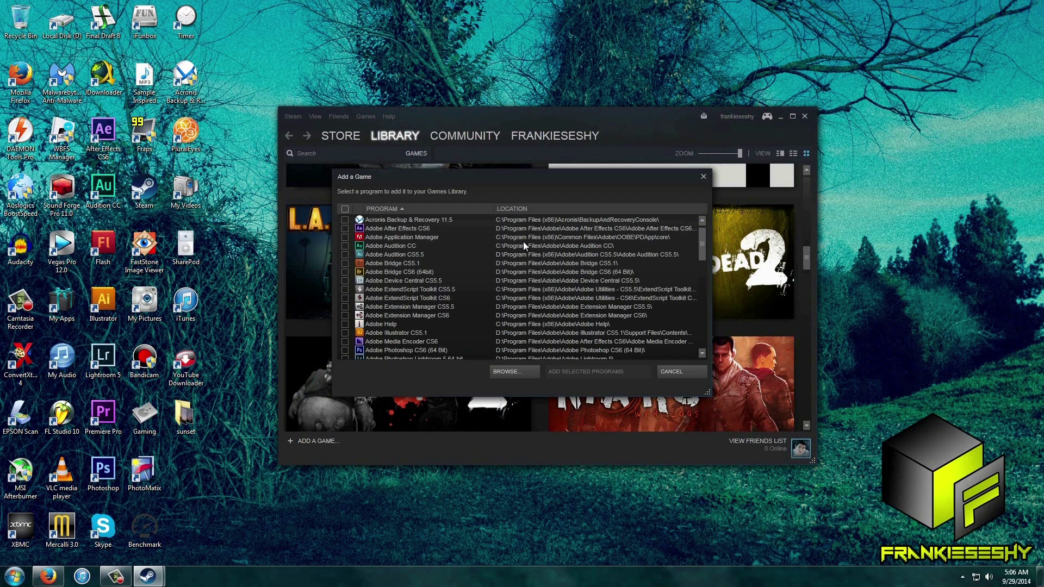
pyautogui.scroll(-7, 474, 257)
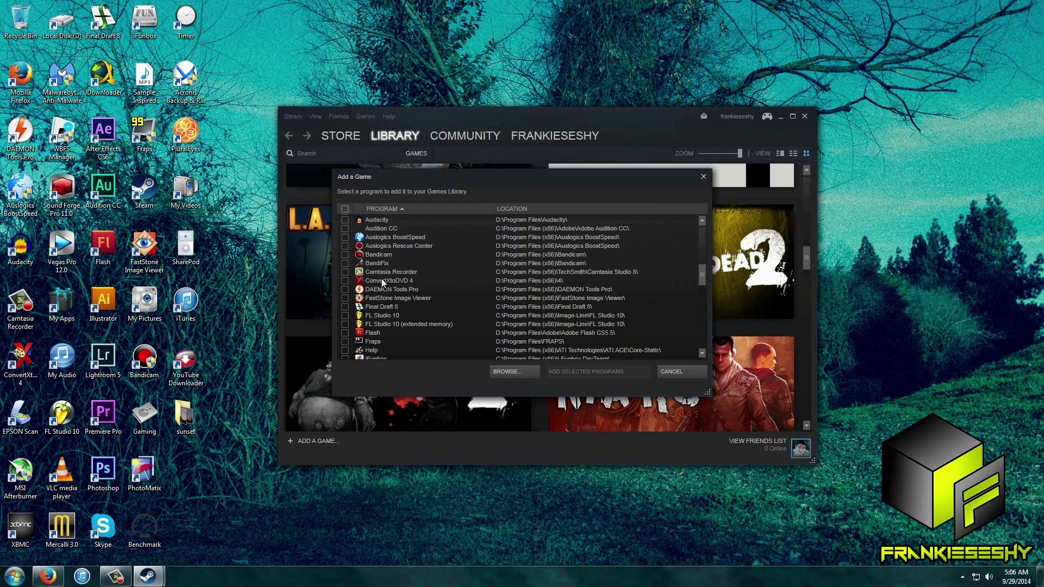
pyautogui.scroll(-2, 373, 280)
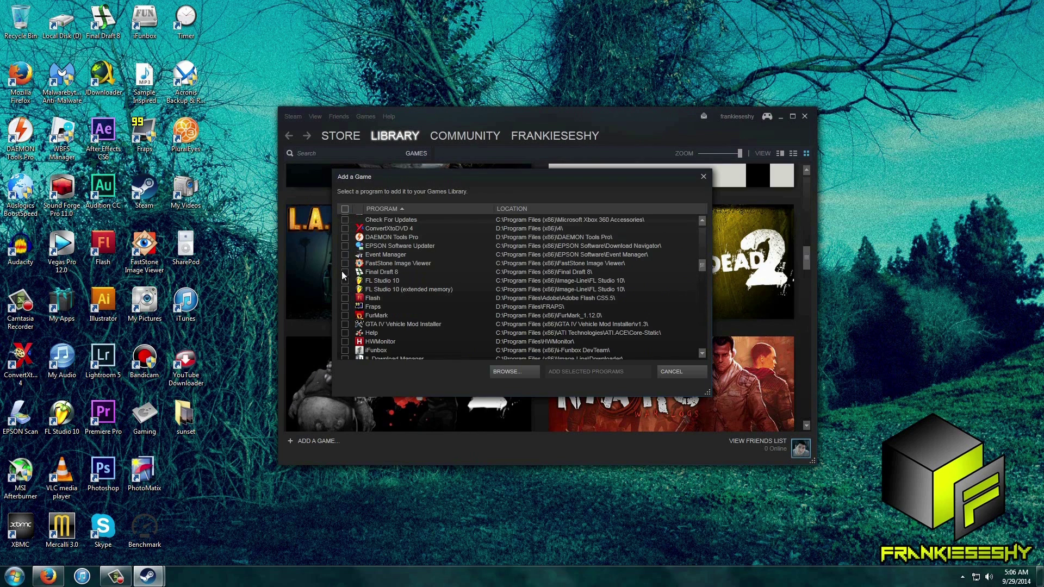
pyautogui.scroll(-2, 348, 324)
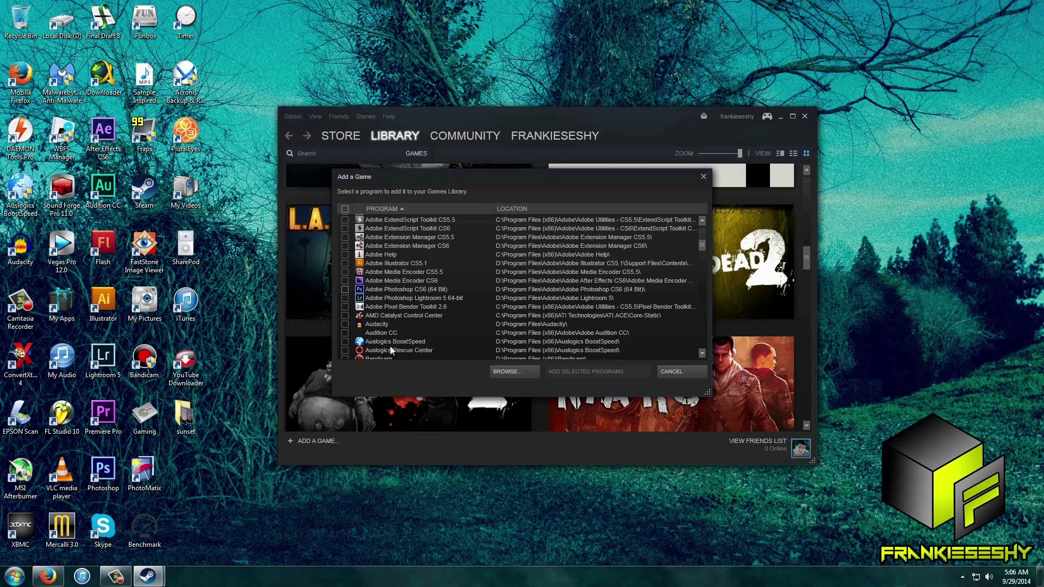
pyautogui.click(505, 372)
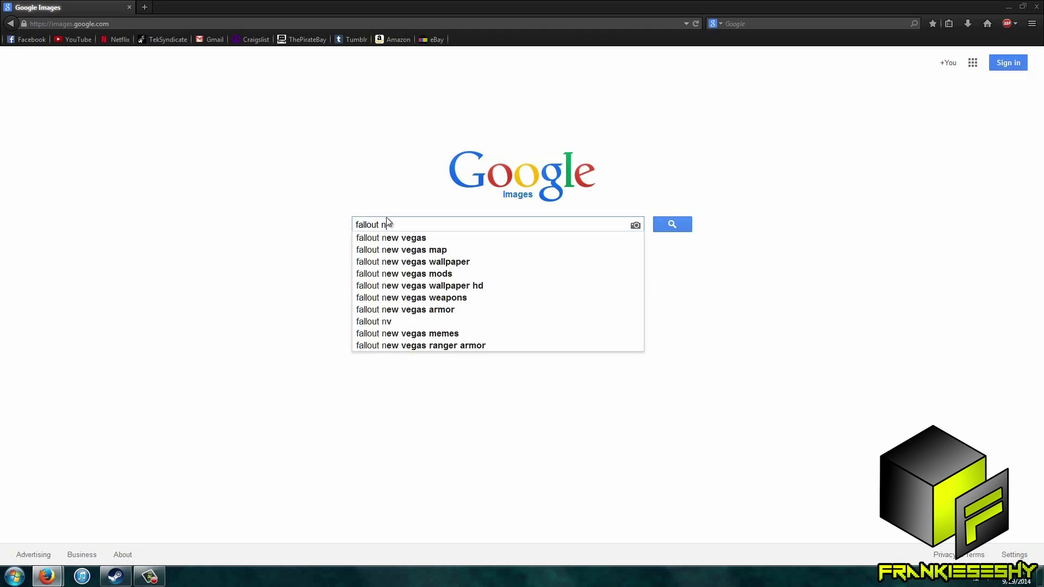
# Search Google Images for 'fallout new vegas' filtered to exactly 460×215.
pyautogui.write('gas')
pyautogui.press('Return')
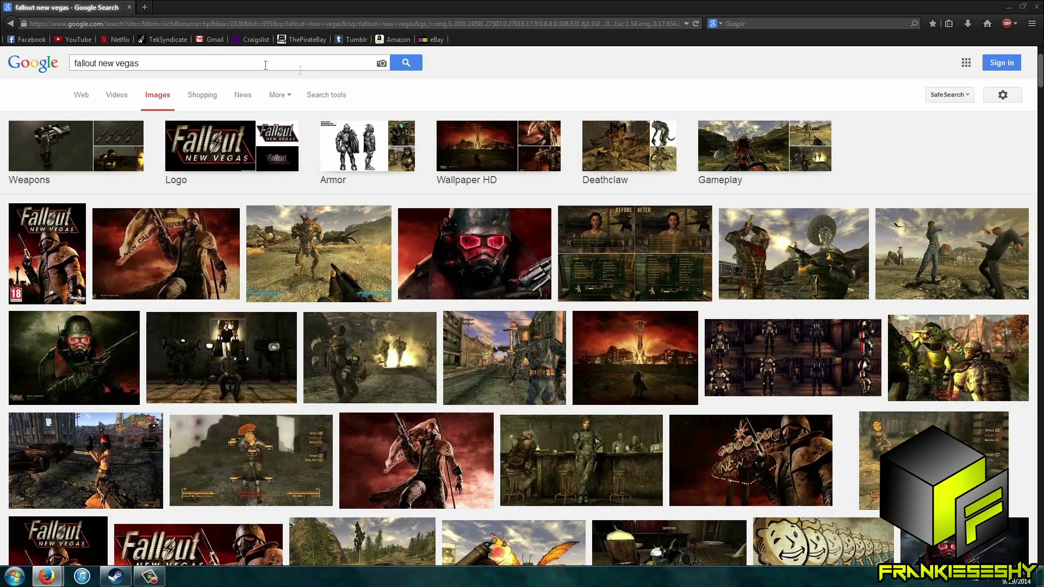
pyautogui.click(326, 97)
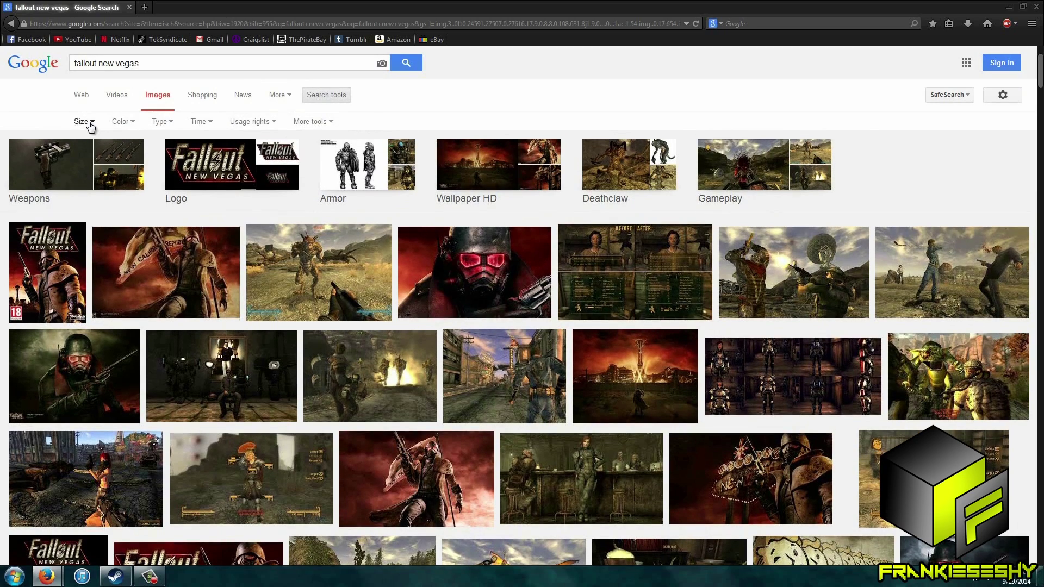
pyautogui.click(85, 218)
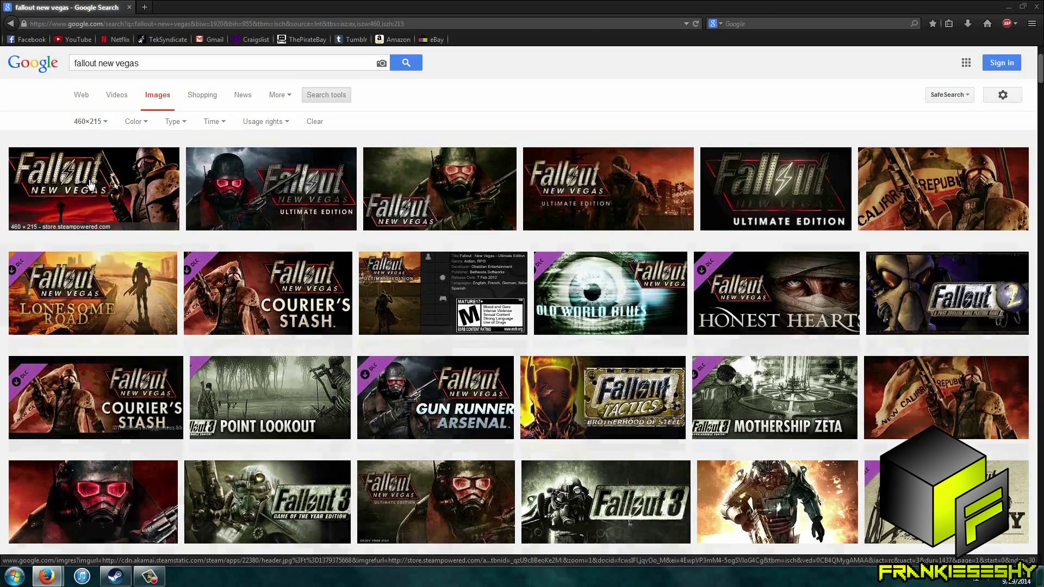
# Save the first Fallout New Vegas banner result to the computer.
pyautogui.click(90, 186)
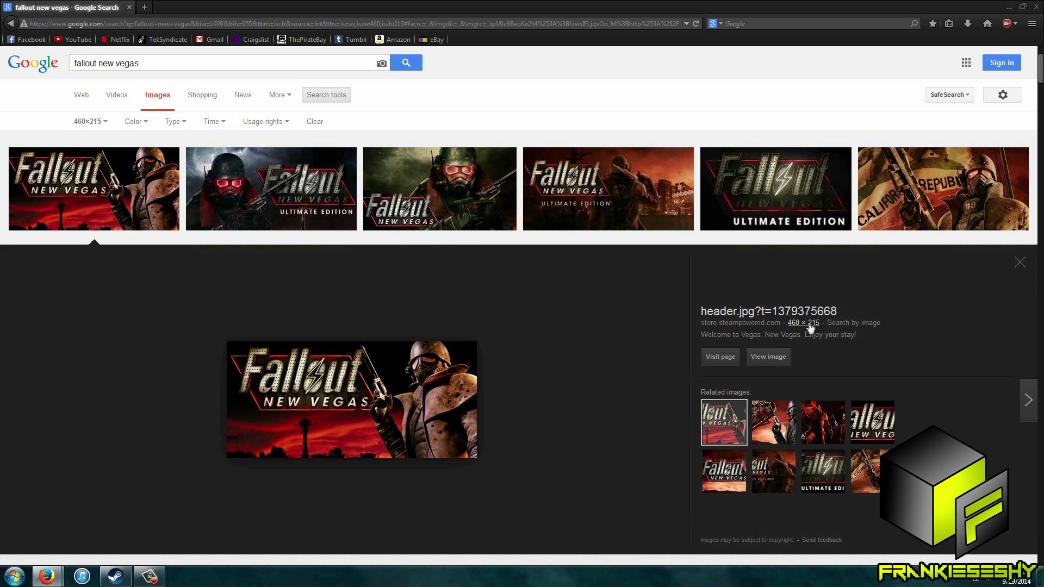
pyautogui.rightClick(397, 389)
pyautogui.click(456, 304)
pyautogui.hotkey('alt', 'Tab')
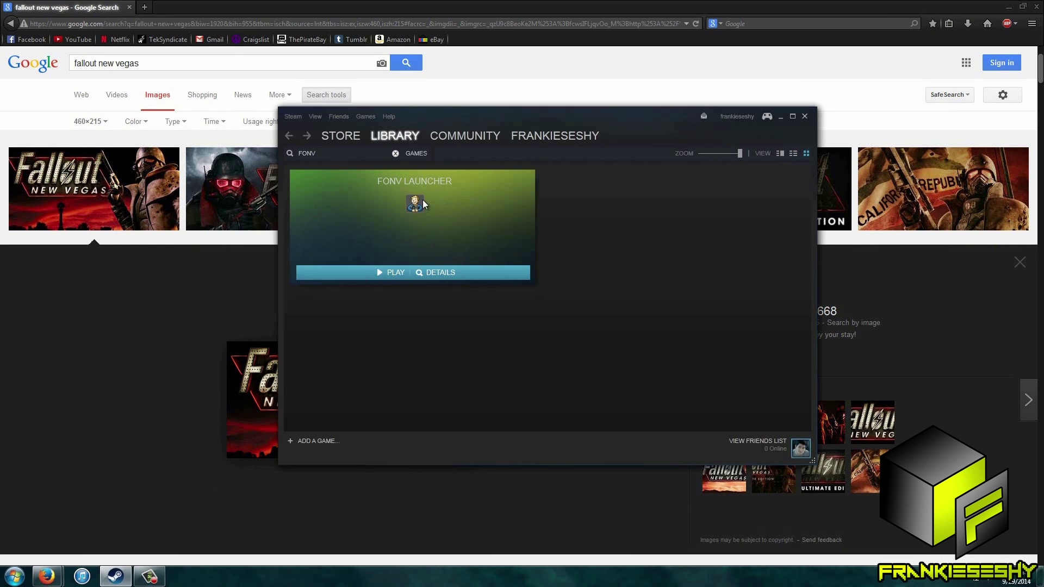
# Set the saved Fallout New Vegas banner as the FONV LAUNCHER tile's custom grid image.
pyautogui.rightClick(406, 204)
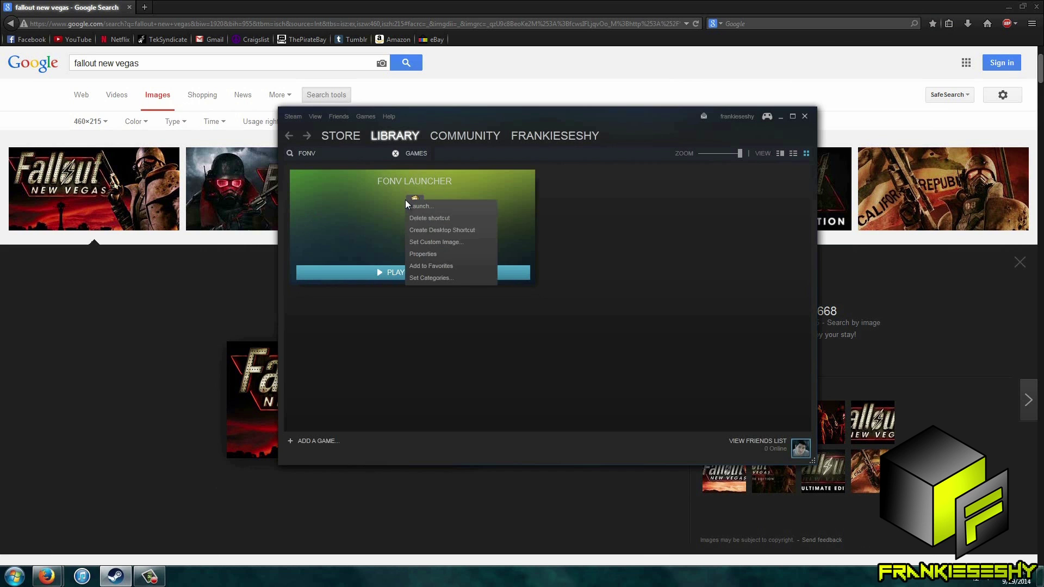
pyautogui.click(456, 241)
pyautogui.click(508, 364)
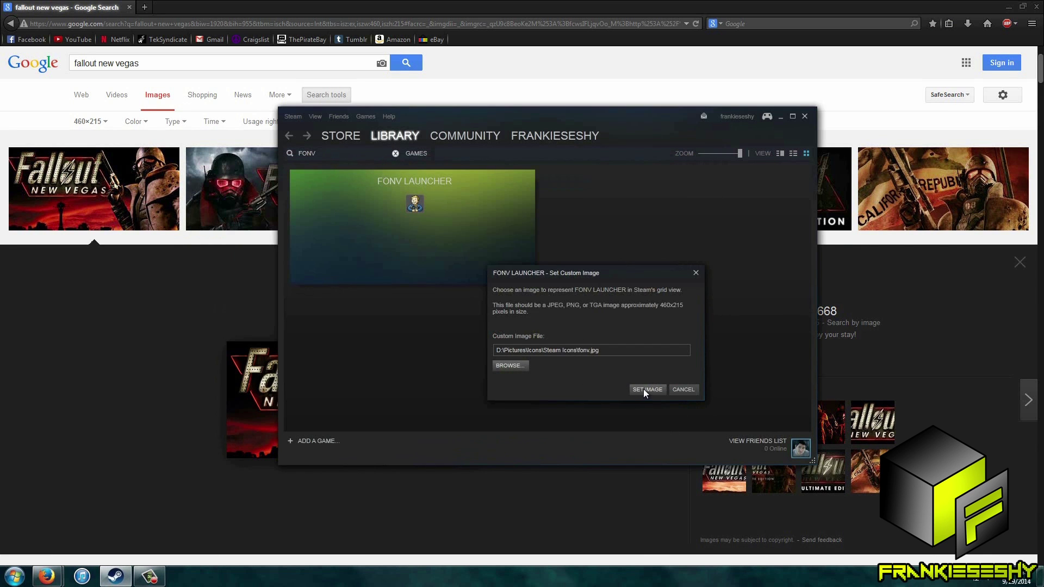
pyautogui.click(644, 389)
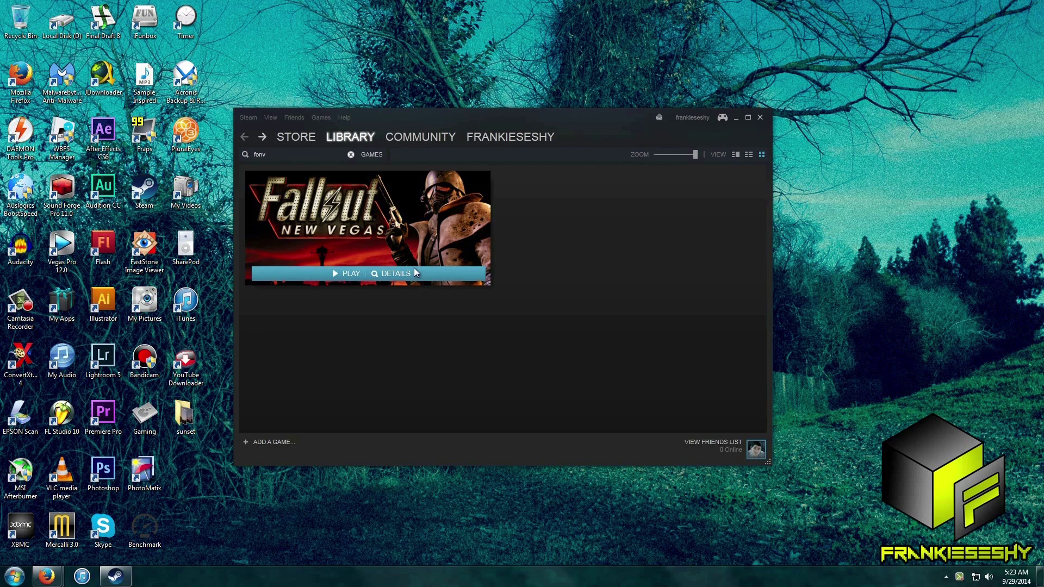
# Rename the FONV LAUNCHER shortcut to 'Fallout: New Vegas' in its Properties.
pyautogui.click(400, 276)
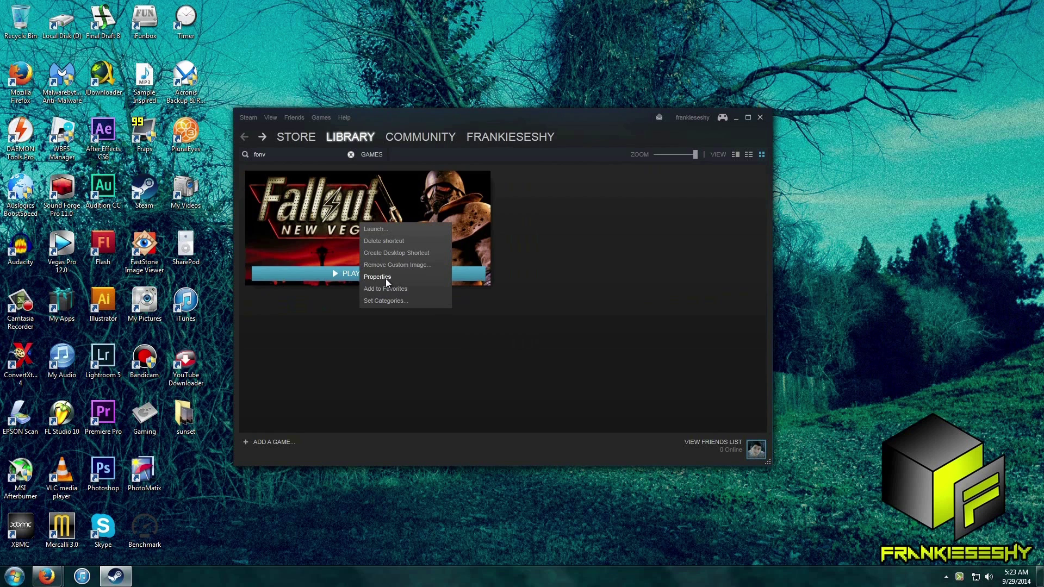
pyautogui.click(386, 278)
pyautogui.press('BackSpace')
pyautogui.press('BackSpace')
pyautogui.press('BackSpace')
pyautogui.press('BackSpace')
pyautogui.press('BackSpace')
pyautogui.press('BackSpace')
pyautogui.press('BackSpace')
pyautogui.press('BackSpace')
pyautogui.press('BackSpace')
pyautogui.press('BackSpace')
pyautogui.press('BackSpace')
pyautogui.press('BackSpace')
pyautogui.press('BackSpace')
pyautogui.write('Fallout: New Vega')
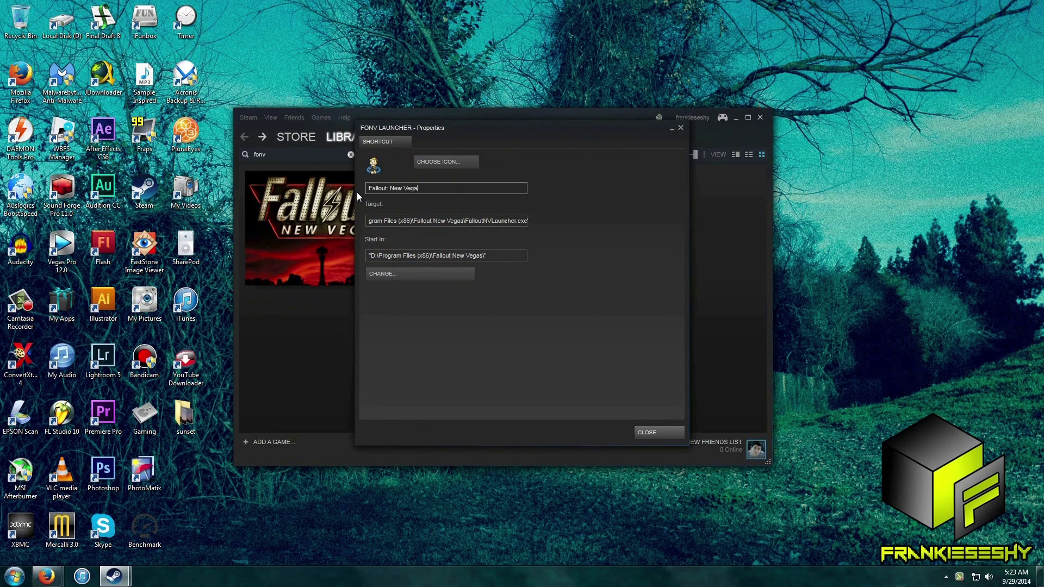